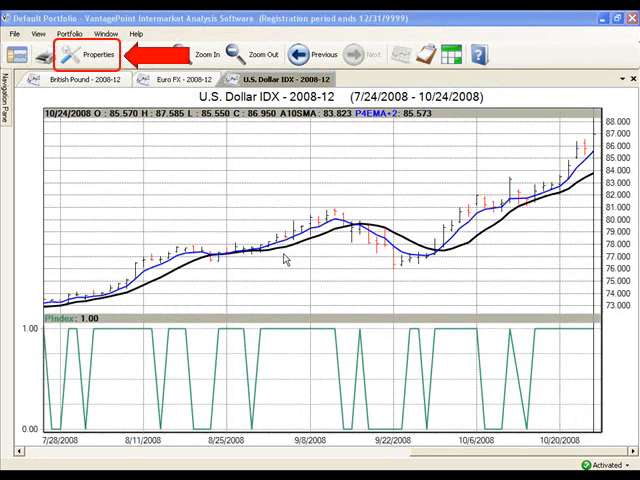
- Open Chart Properties for the U.S. Dollar Index chart from the chart's right-click menu
{"action": "left_click", "coordinate": [98, 56]}
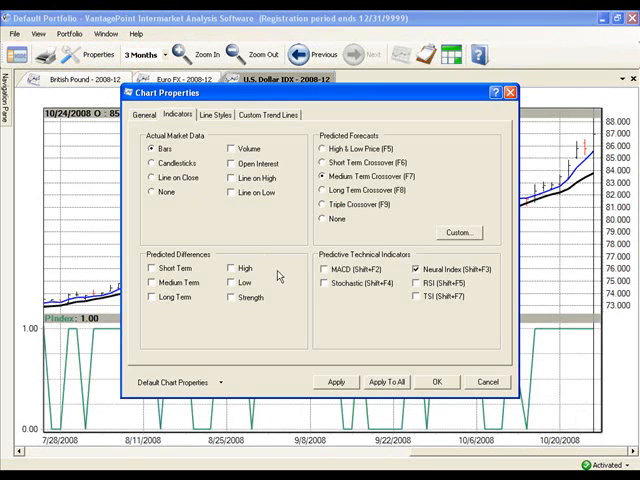
{"action": "left_click", "coordinate": [487, 382]}
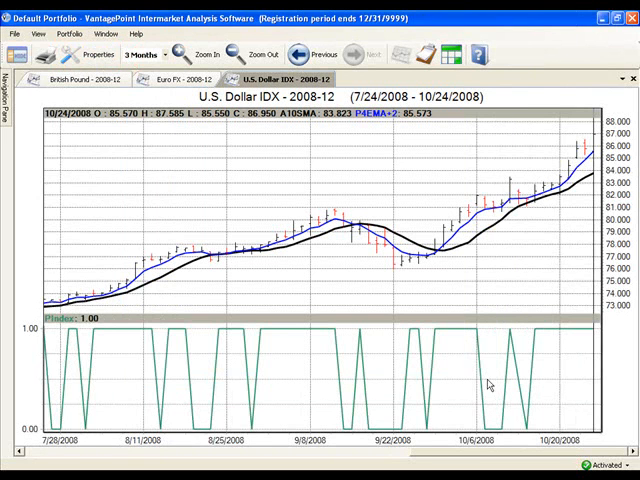
{"action": "right_click", "coordinate": [352, 278]}
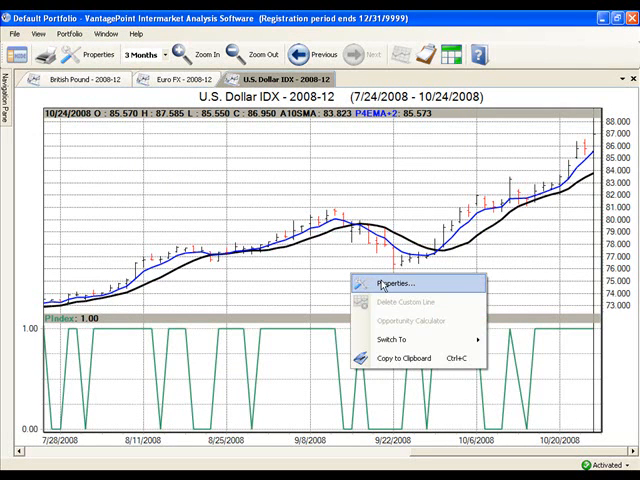
{"action": "left_click", "coordinate": [381, 285]}
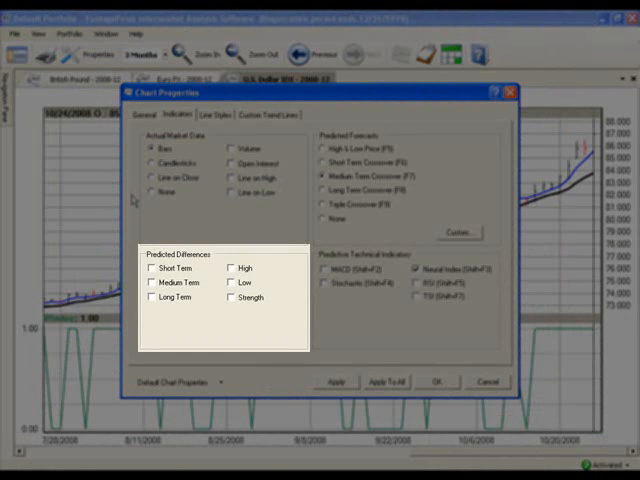
- Check Short Term, Medium Term and Long Term under Predicted Differences
{"action": "left_click", "coordinate": [150, 268]}
{"action": "left_click", "coordinate": [151, 283]}
{"action": "left_click", "coordinate": [151, 297]}
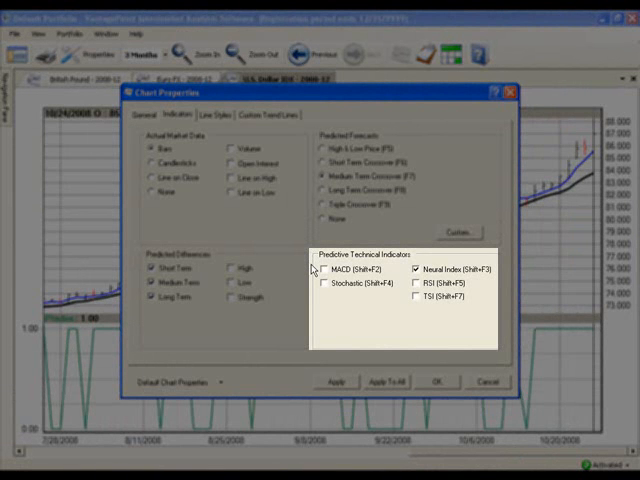
- Uncheck Neural Index and apply the indicator setup to all charts
{"action": "left_click", "coordinate": [415, 270]}
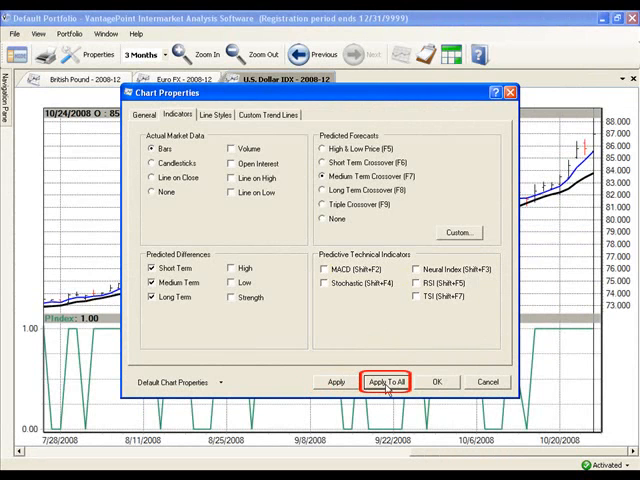
{"action": "left_click", "coordinate": [387, 383]}
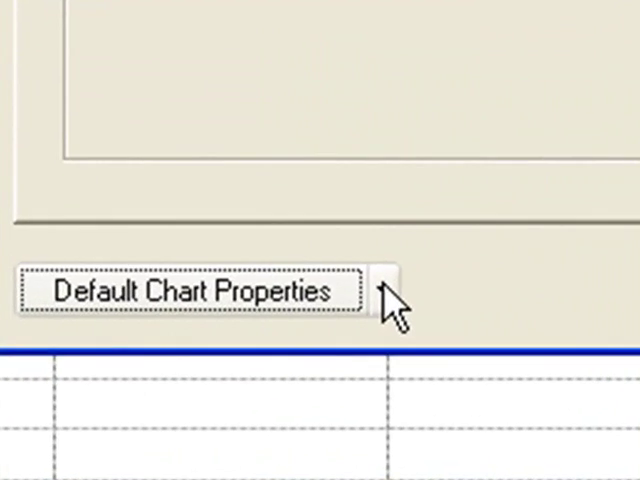
- Save the current chart properties as the default for new charts and confirm with OK
{"action": "left_click", "coordinate": [221, 383]}
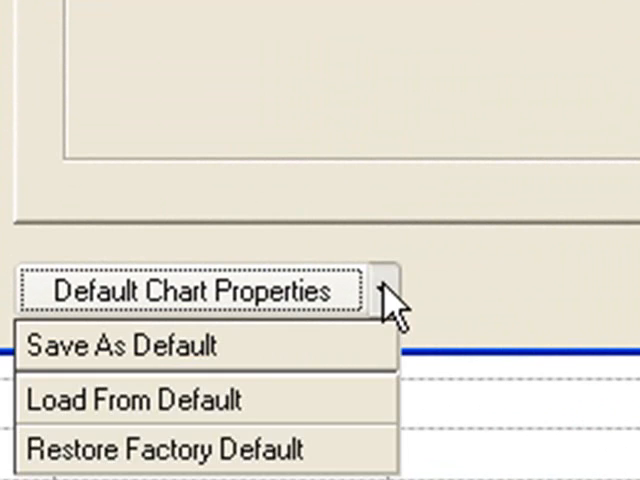
{"action": "left_click", "coordinate": [285, 362]}
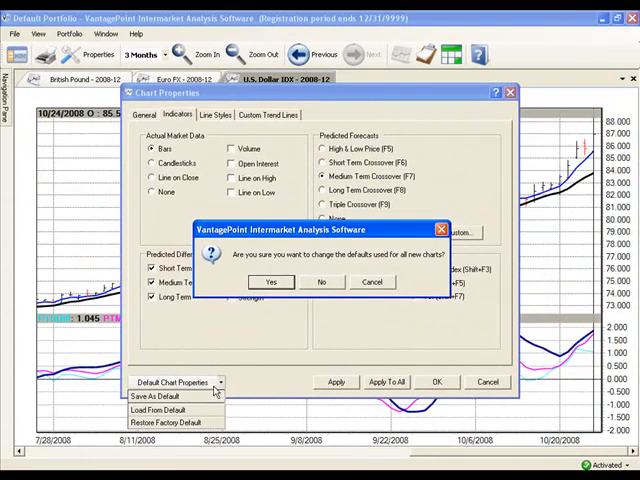
{"action": "left_click", "coordinate": [270, 283]}
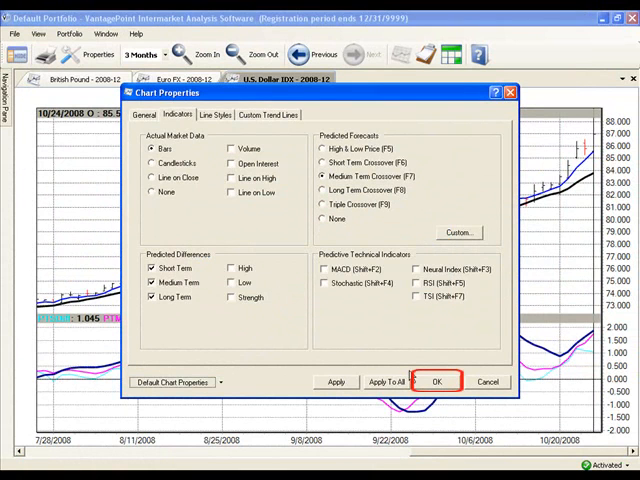
{"action": "left_click", "coordinate": [432, 382]}
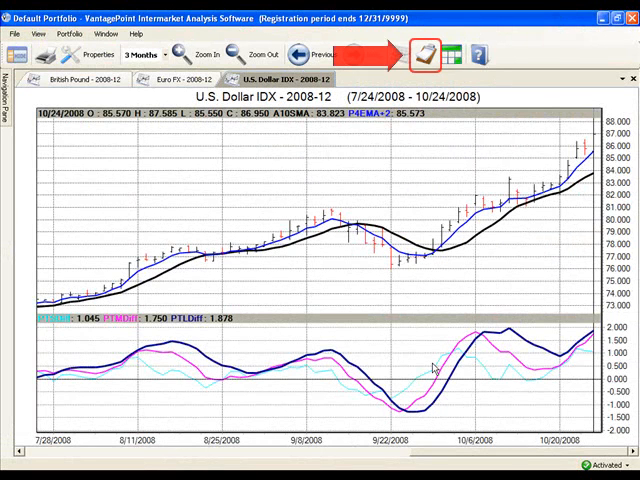
- Switch the U.S. Dollar Index chart to its Daily Report via the Switch To menu
{"action": "left_click", "coordinate": [425, 56]}
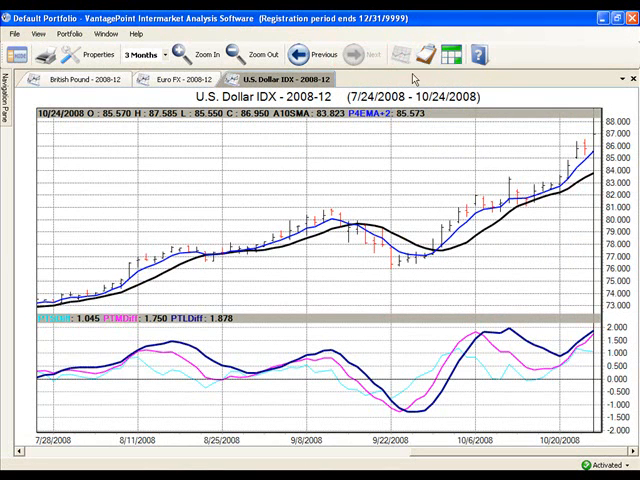
{"action": "right_click", "coordinate": [352, 146]}
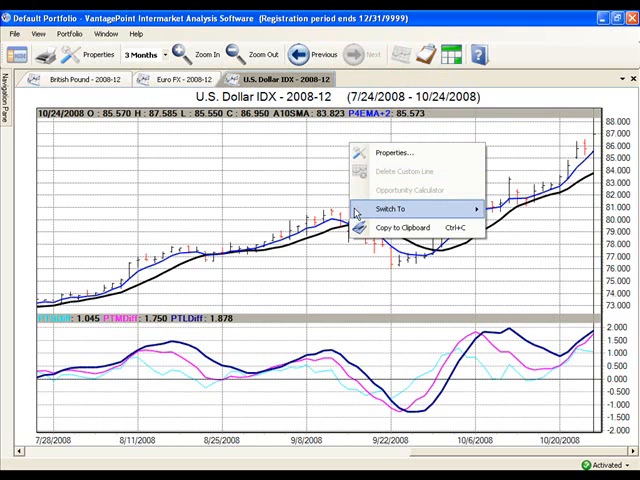
{"action": "mouse_move", "coordinate": [392, 209]}
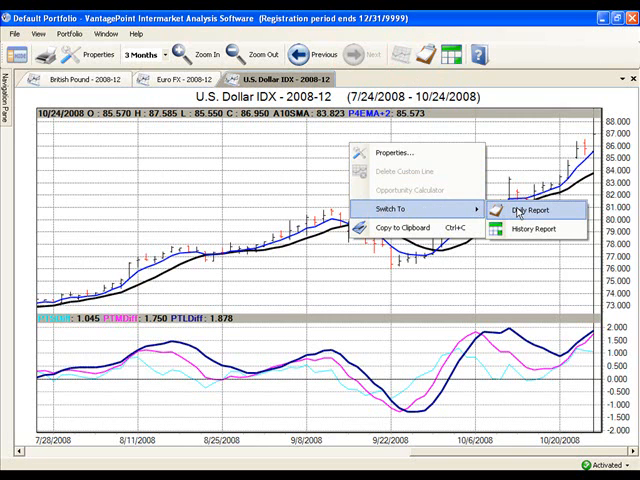
{"action": "left_click", "coordinate": [519, 211]}
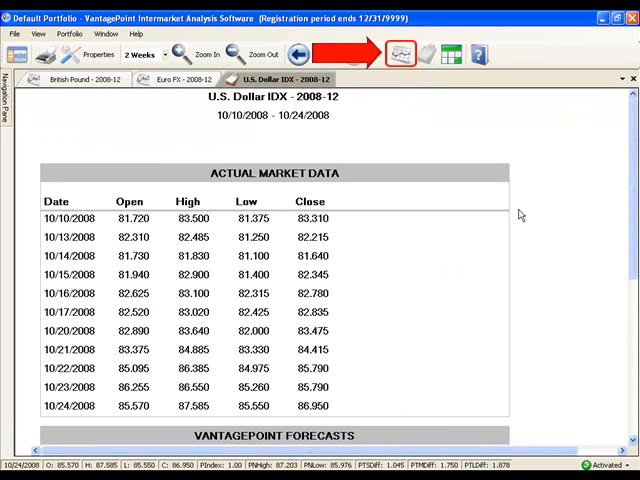
{"action": "right_click", "coordinate": [404, 133]}
{"action": "mouse_move", "coordinate": [444, 157]}
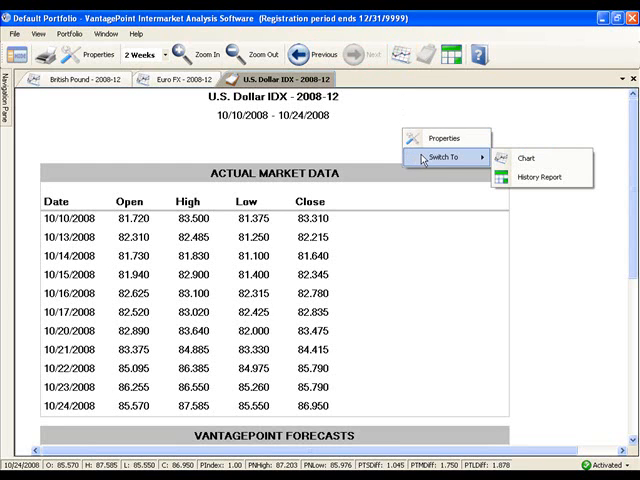
{"action": "left_click", "coordinate": [507, 143]}
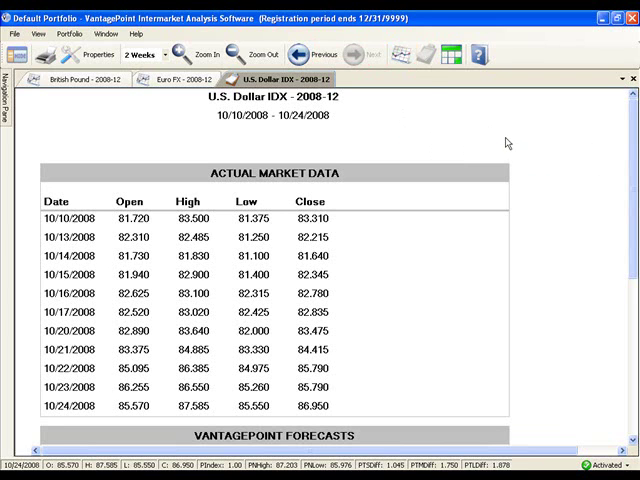
{"action": "left_click", "coordinate": [404, 58]}
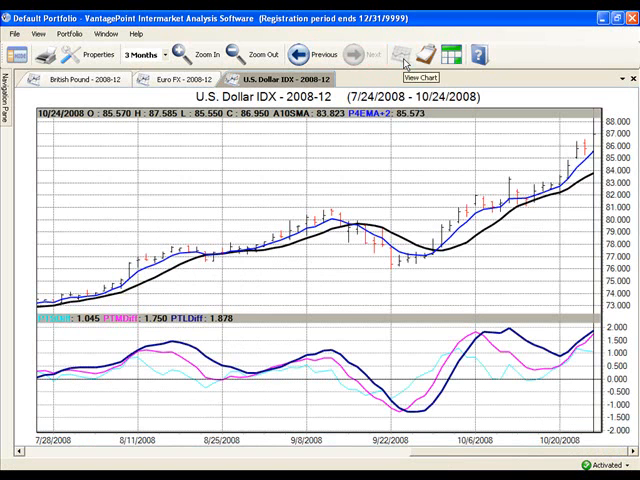